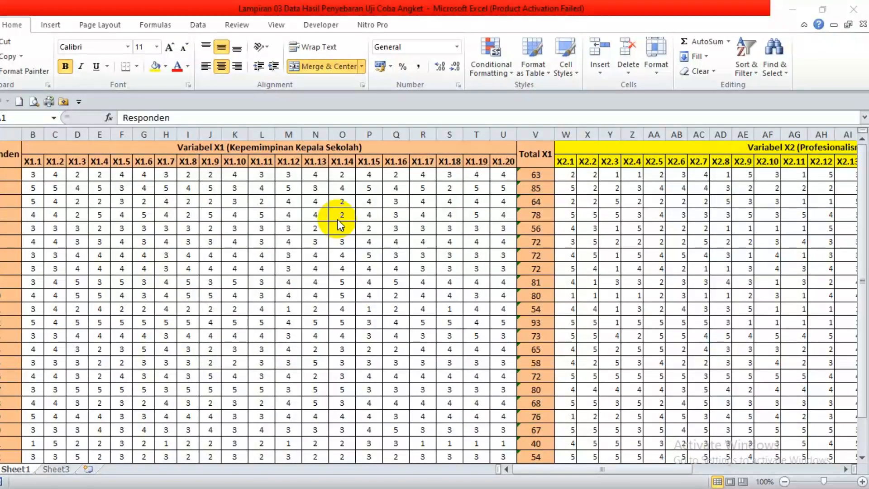
Step: Look through the questionnaire scores of Variabel X1, Variabel X2 and Variabel Y on Sheet1
click(244, 148)
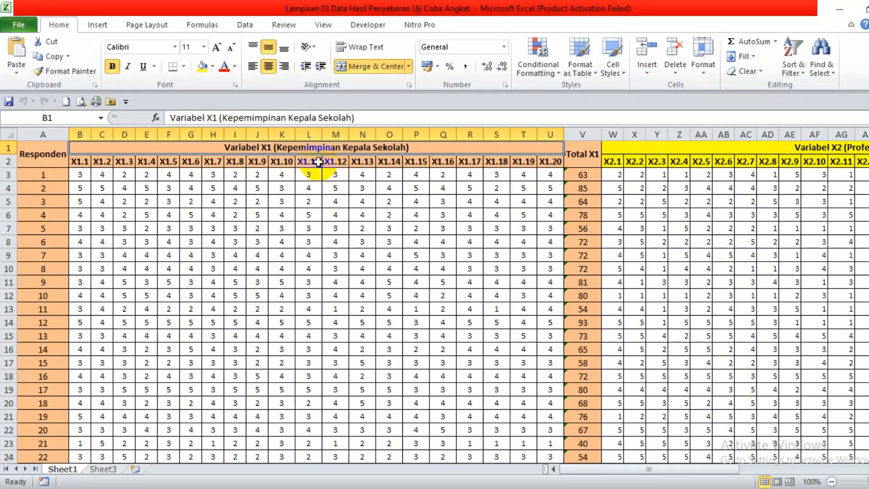
scroll(176, 280, down, 3)
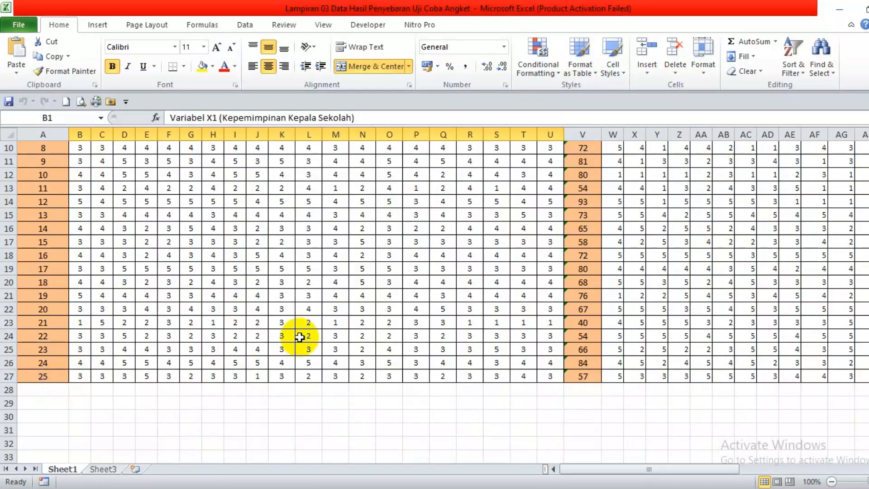
scroll(294, 326, up, 3)
drag(532, 466, 554, 466)
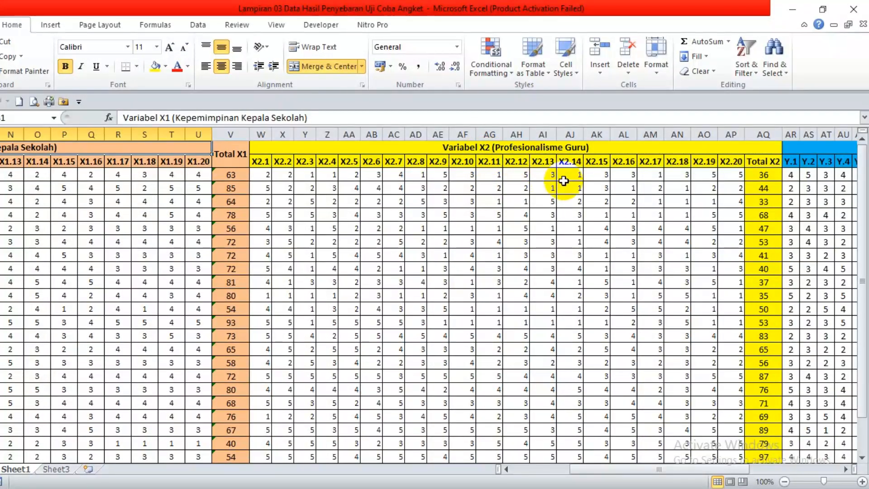
scroll(631, 458, right, 3)
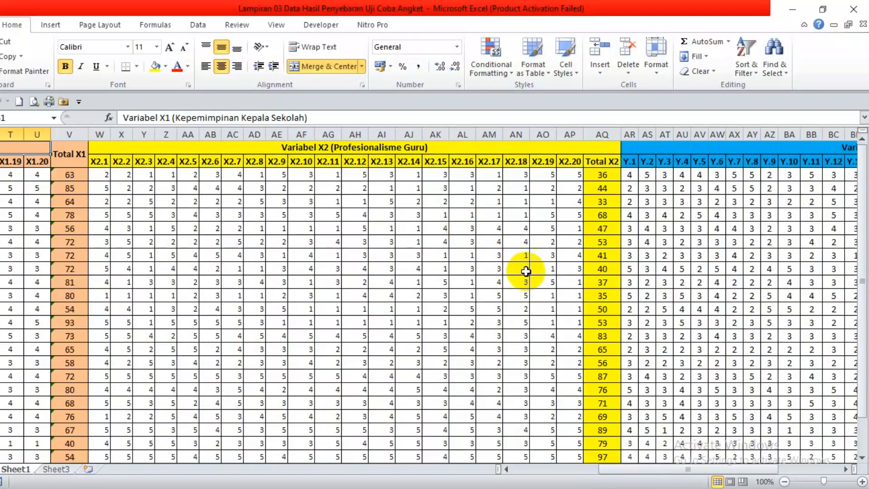
drag(628, 468, 681, 469)
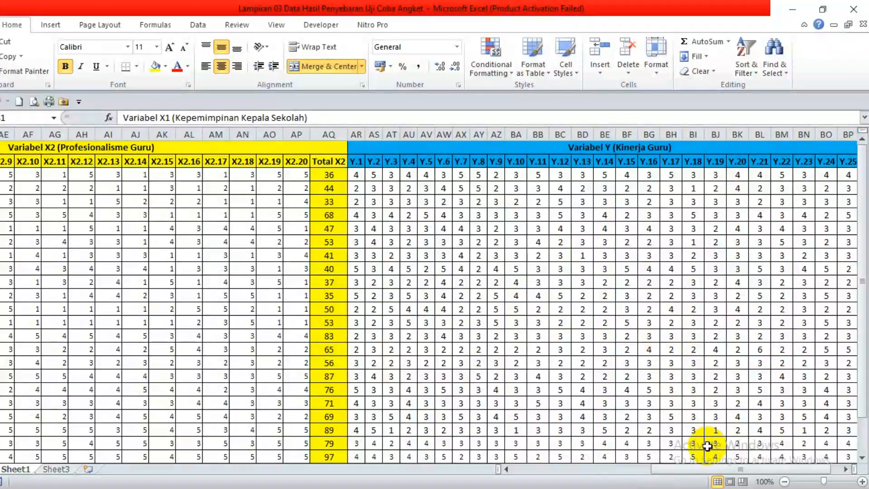
drag(692, 471, 532, 460)
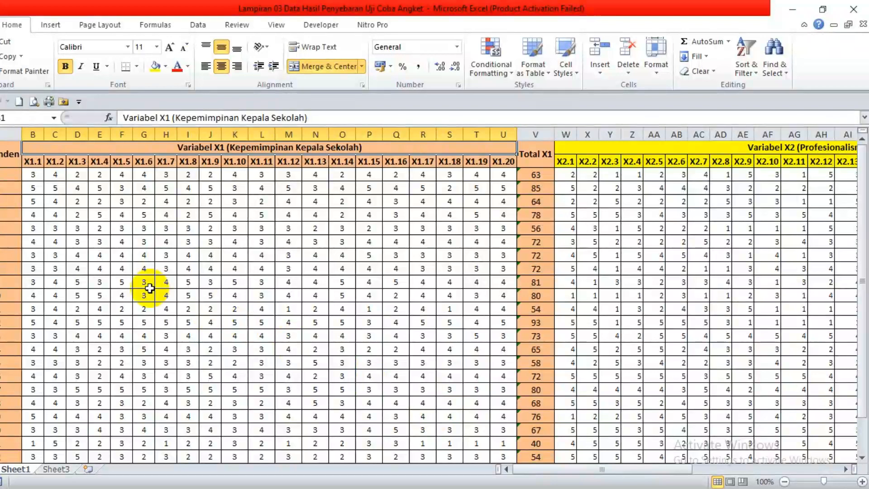
Step: Copy the X1 item scores together with the Total X1 column for all 25 respondents, cells B3 to V27
click(38, 178)
scroll(510, 272, down, 2)
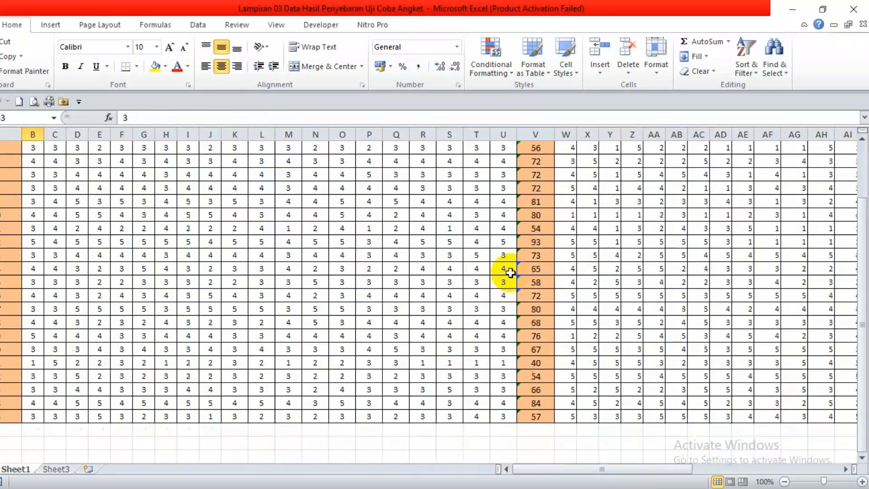
scroll(510, 272, down, 2)
shift+click(539, 335)
key(ctrl+c)
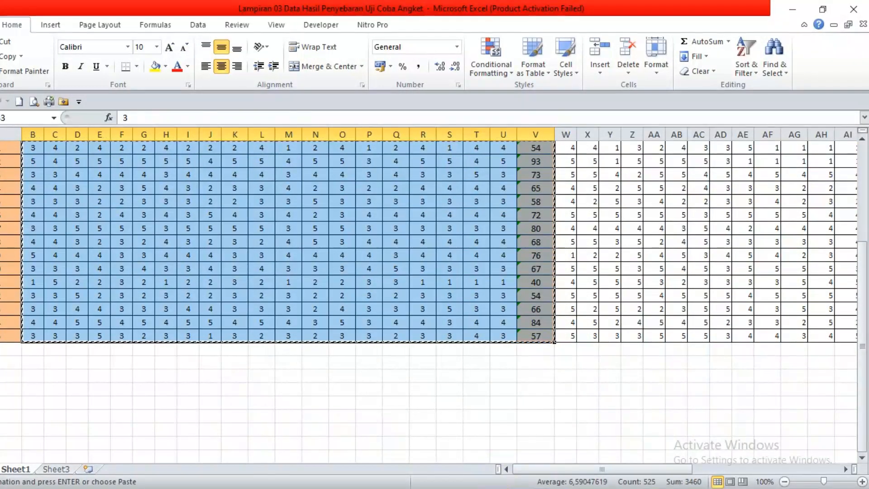
Step: Switch to the SPSS Data Editor, paste the copied scores from the first Data View cell, and check the pasted columns
click(463, 442)
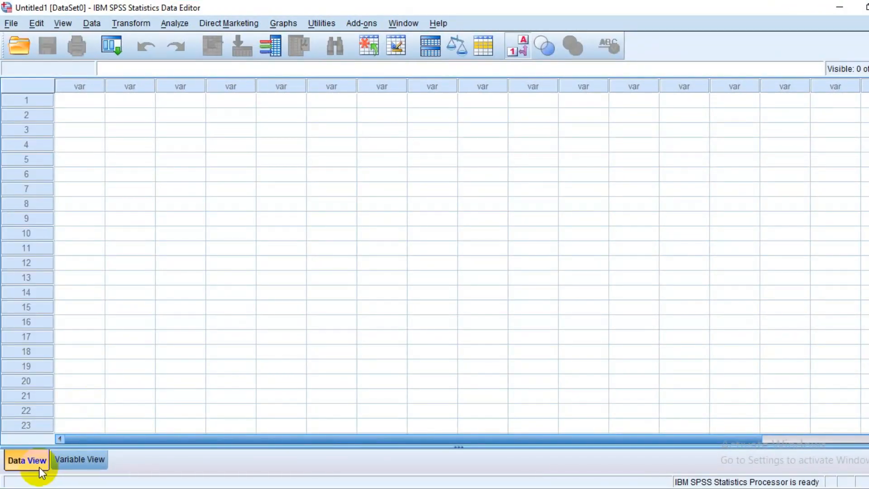
click(78, 465)
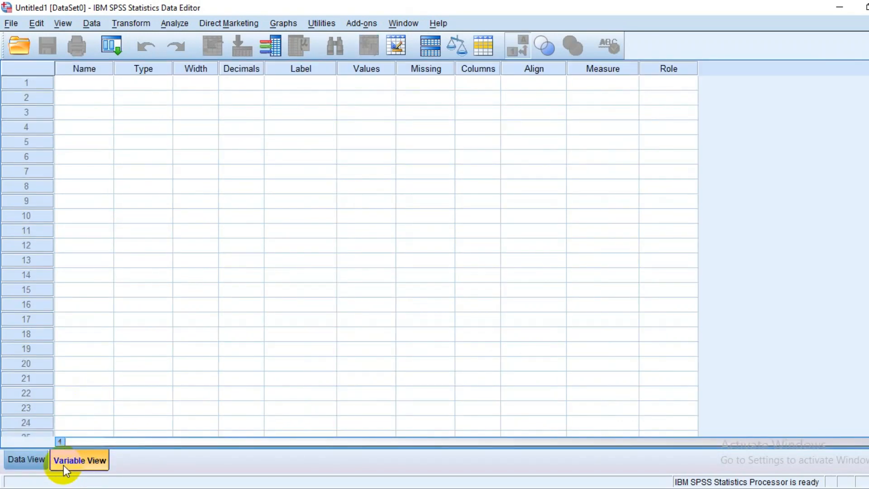
click(35, 464)
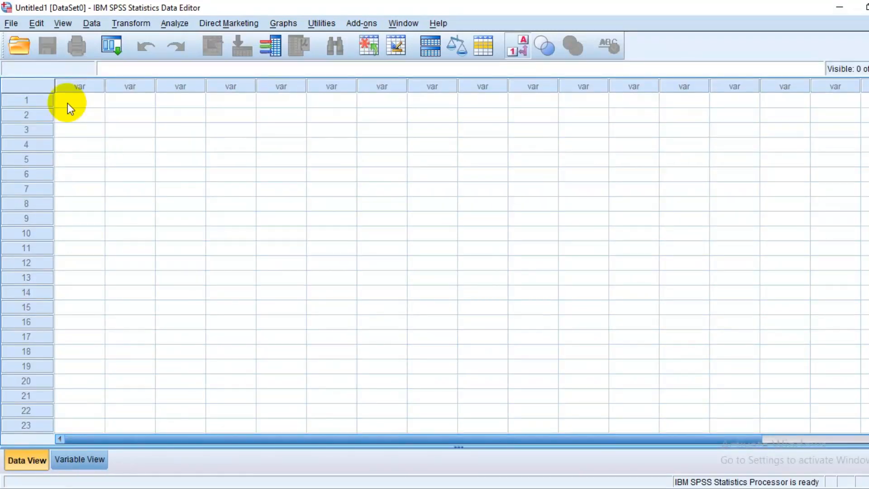
click(67, 104)
key(ctrl+v)
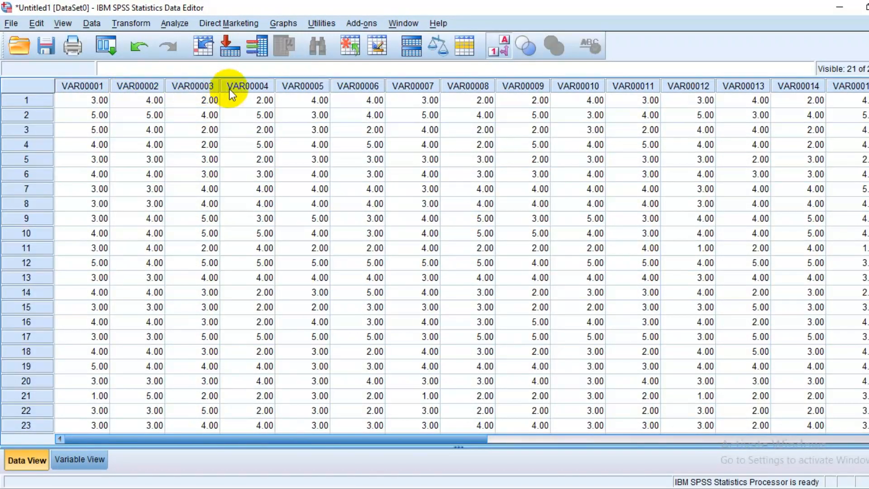
drag(419, 437, 645, 438)
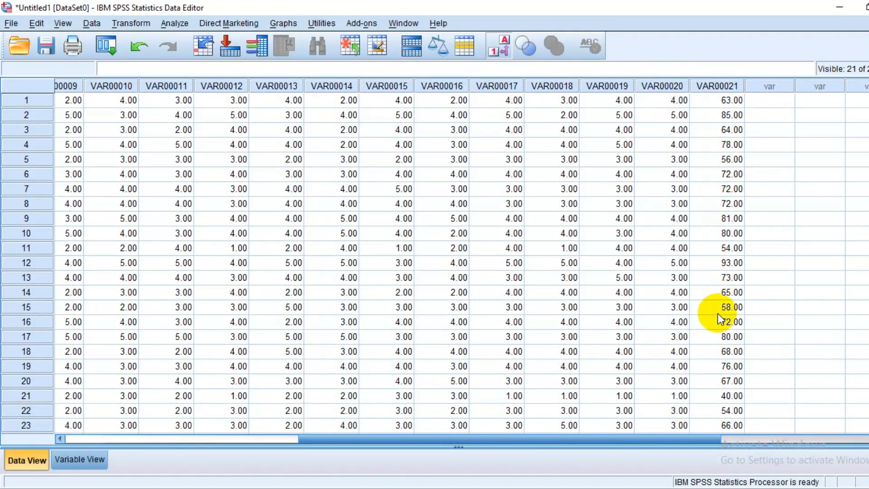
key(ctrl+Home)
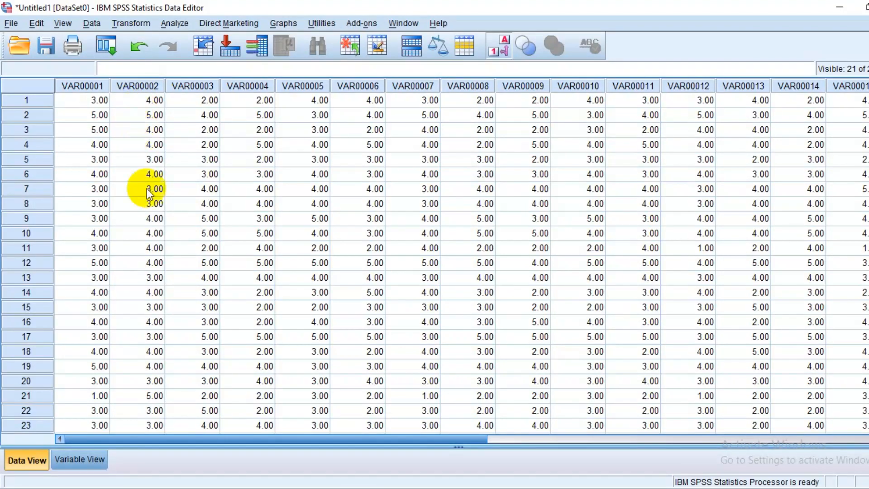
Step: Replace VAR000 with X1. in all variable names in the Variable View
click(78, 460)
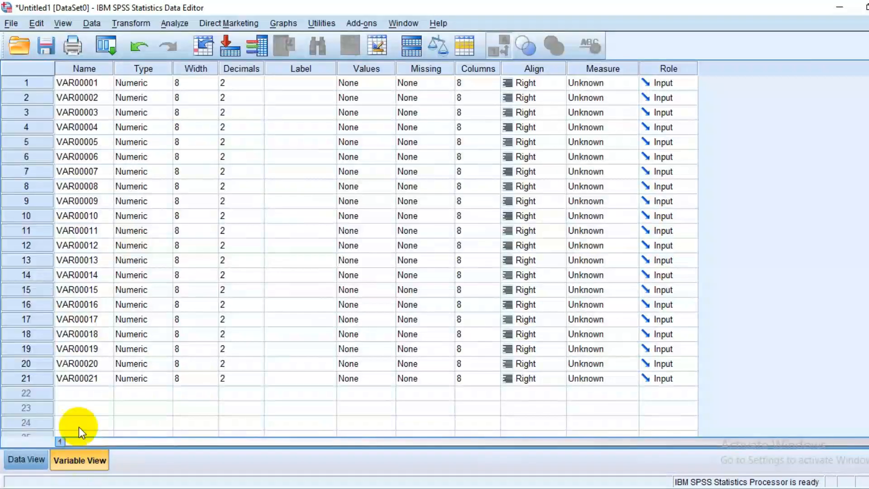
click(90, 71)
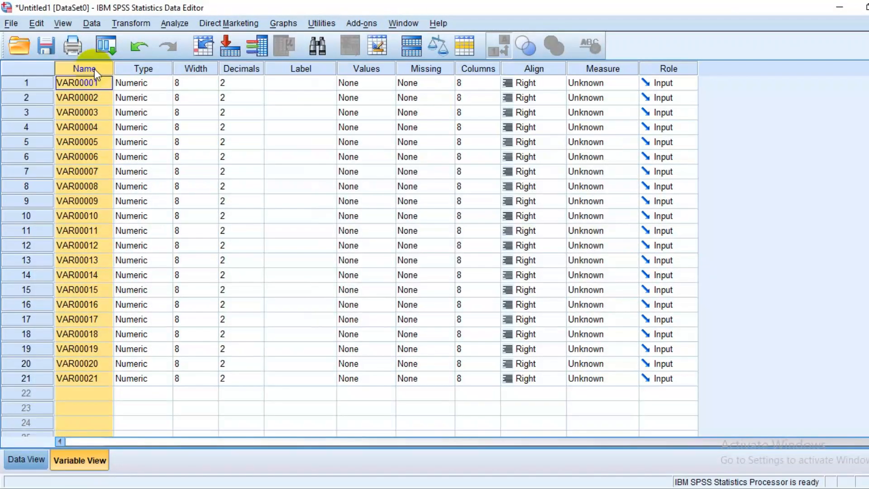
key(ctrl+f)
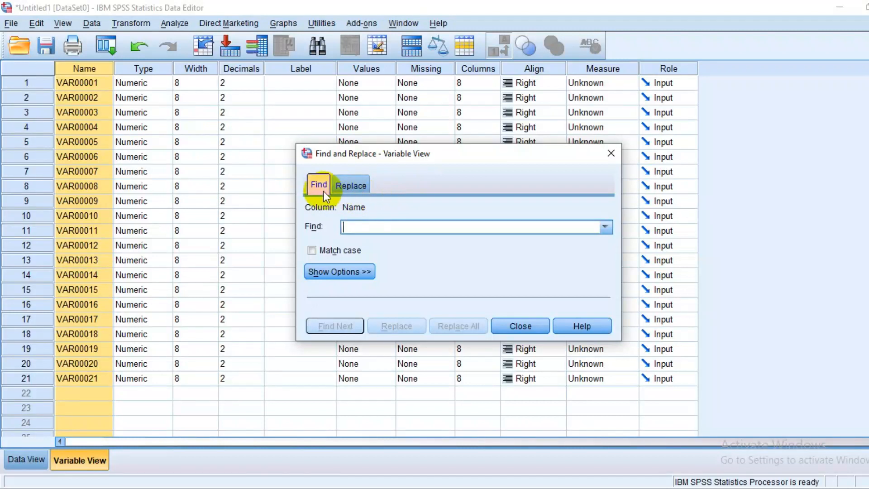
click(349, 186)
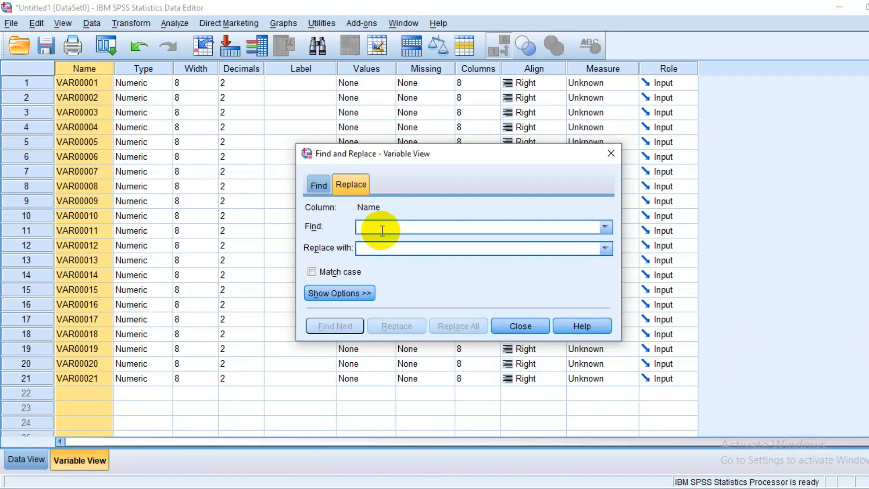
text(VAR0)
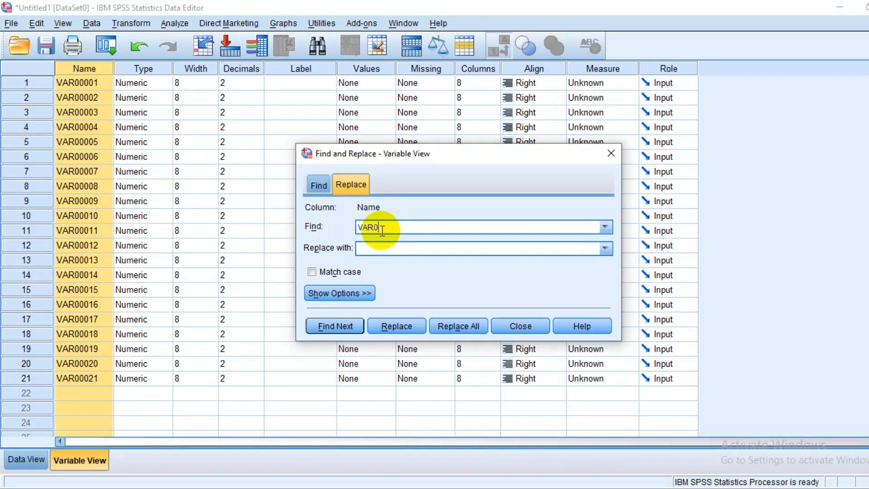
text(00)
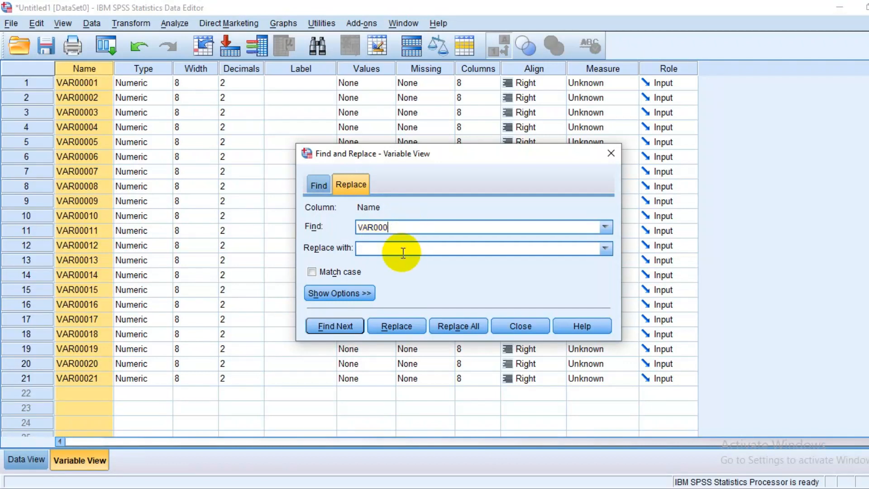
click(402, 252)
text(X1.)
click(459, 324)
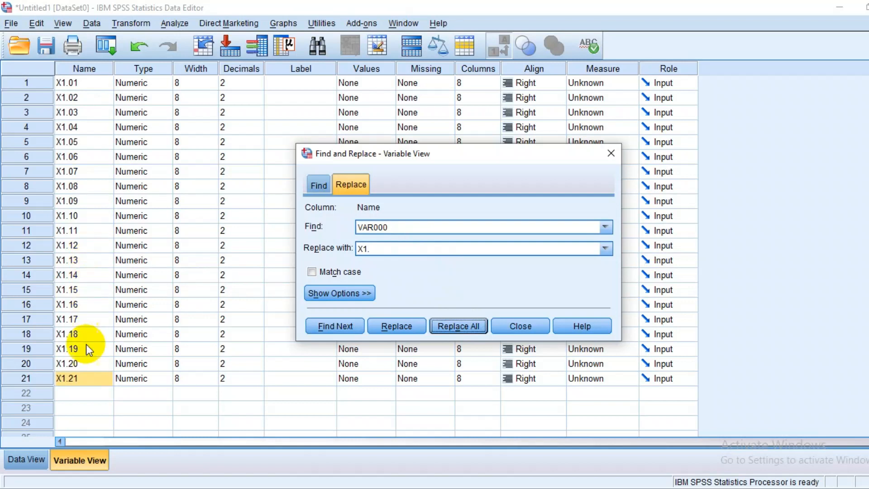
Step: Rename the last variable, X1.21, as Total_X1 and close the Find and Replace dialog
click(82, 379)
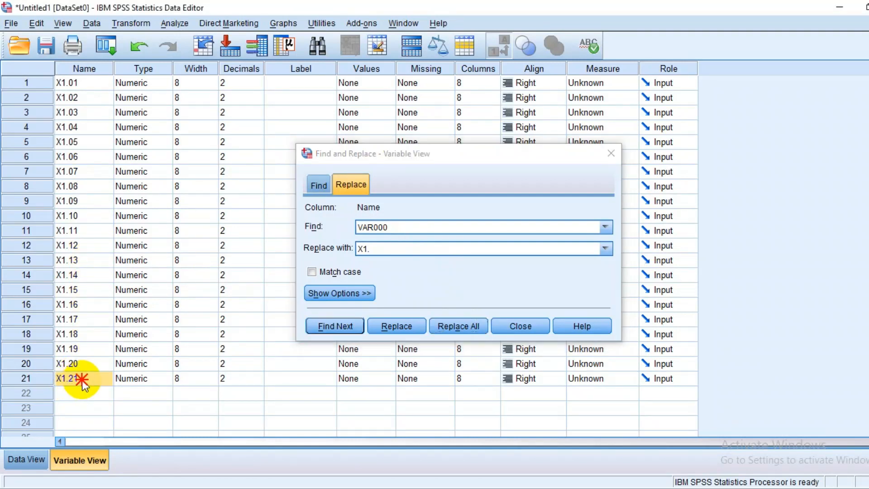
text(Total_X1)
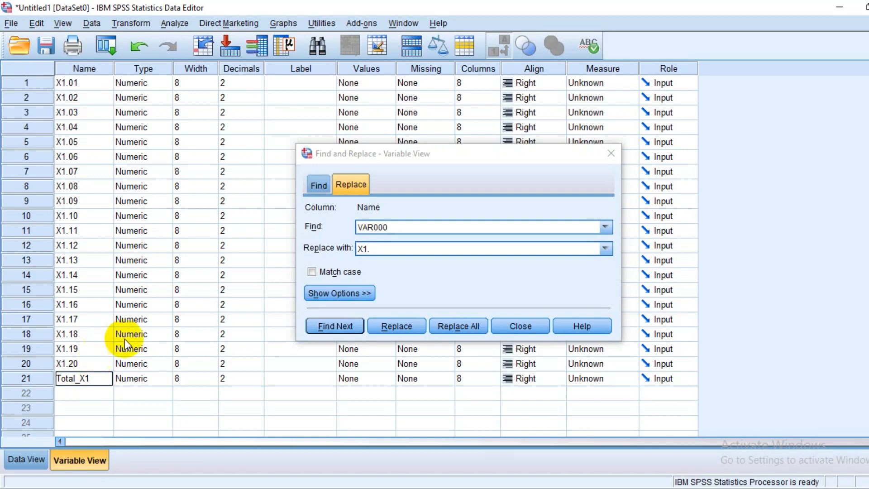
click(520, 326)
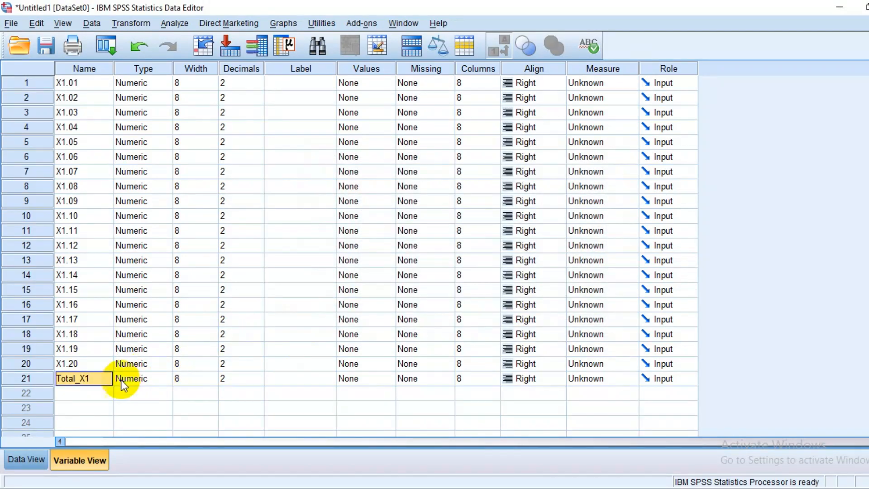
Step: Run a two-tailed Pearson bivariate correlation on variables X1.01 to X1.20 and Total_X1, flagging significant correlations
click(29, 456)
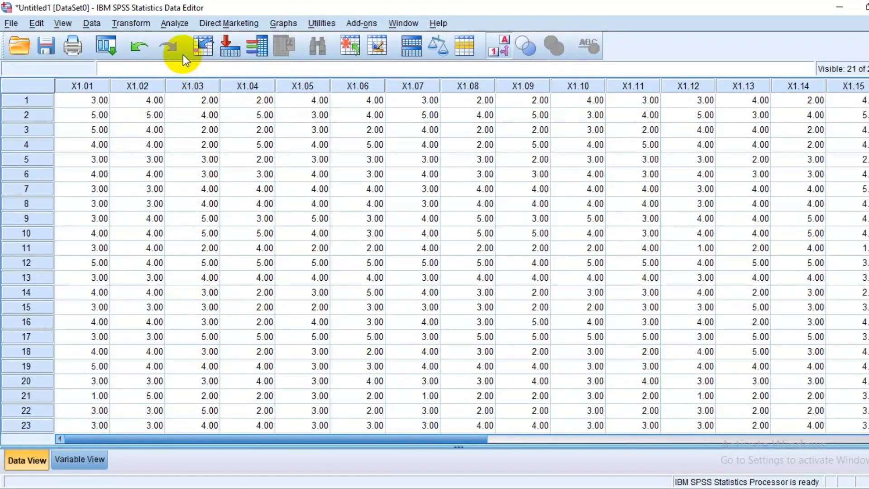
click(181, 24)
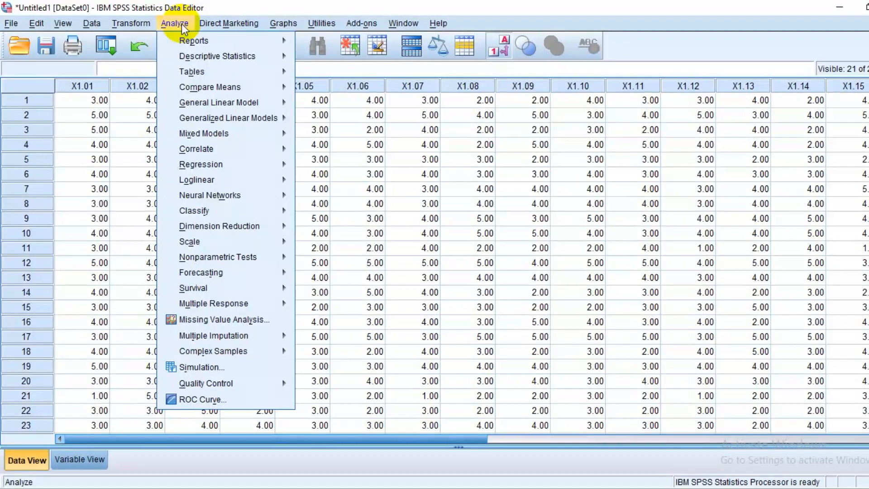
mouse_move(213, 149)
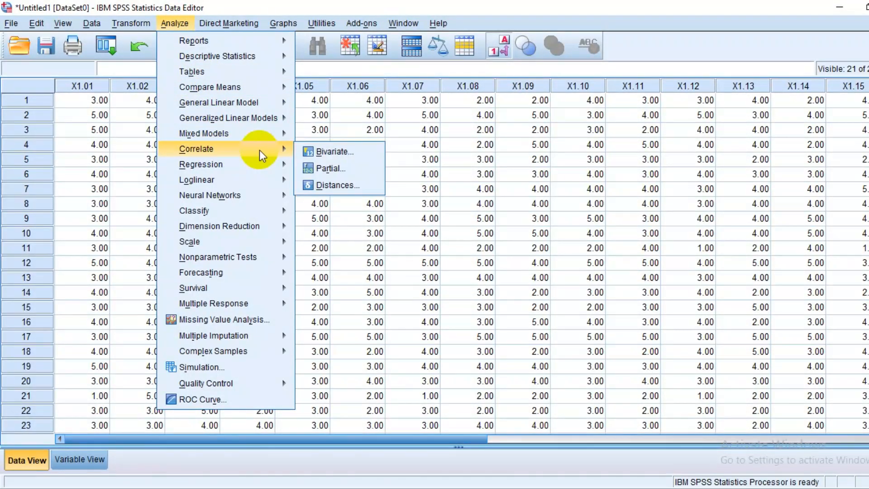
click(325, 152)
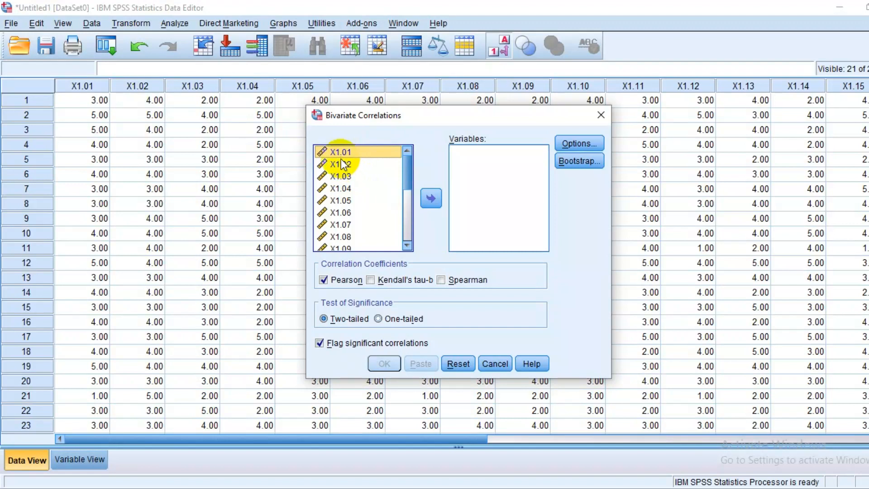
click(408, 211)
drag(409, 219, 409, 235)
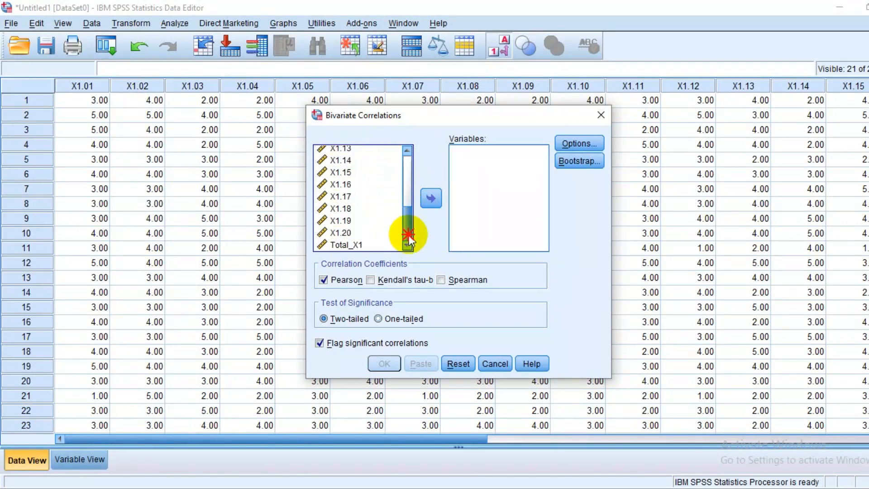
shift+click(354, 244)
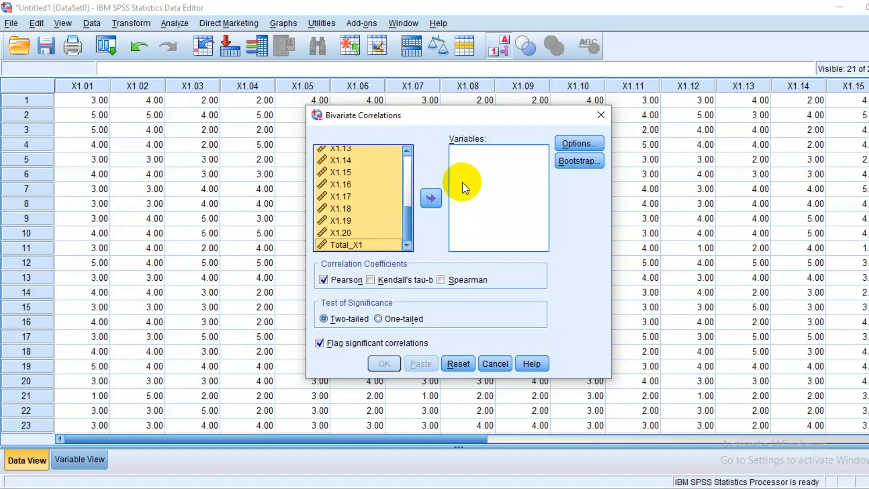
click(431, 198)
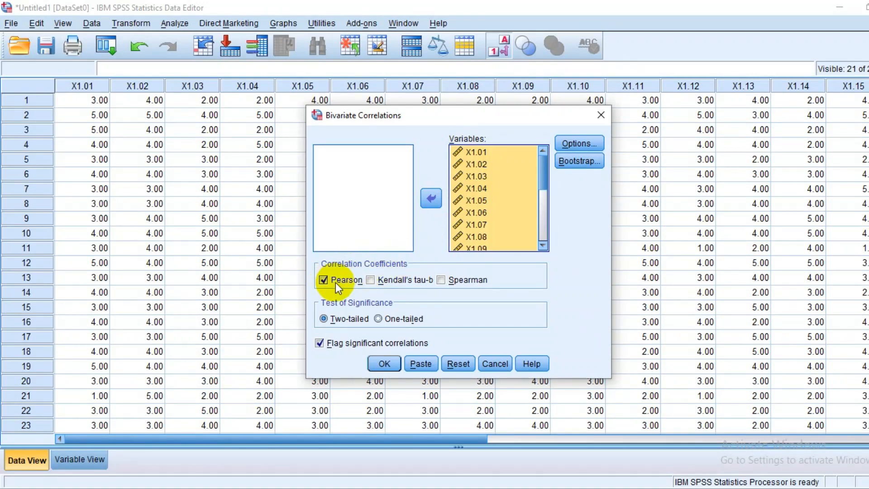
click(384, 364)
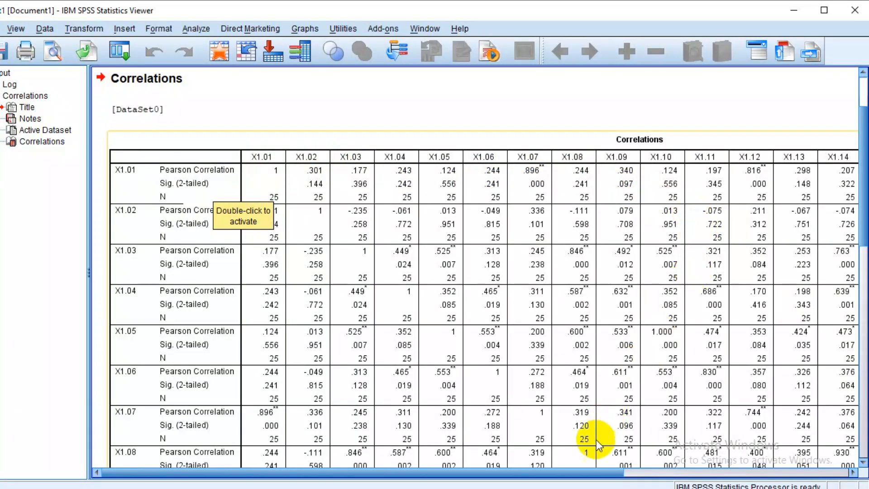
Step: Bring the Total_X1 column into view, look up the r-table row for N = 25 in the Foxit Reader PDF, and return to the SPSS output
drag(573, 473, 830, 473)
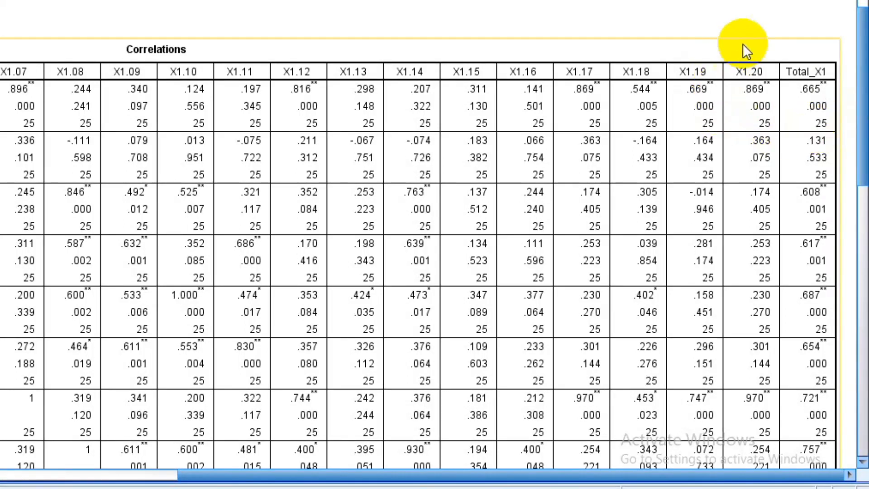
click(652, 366)
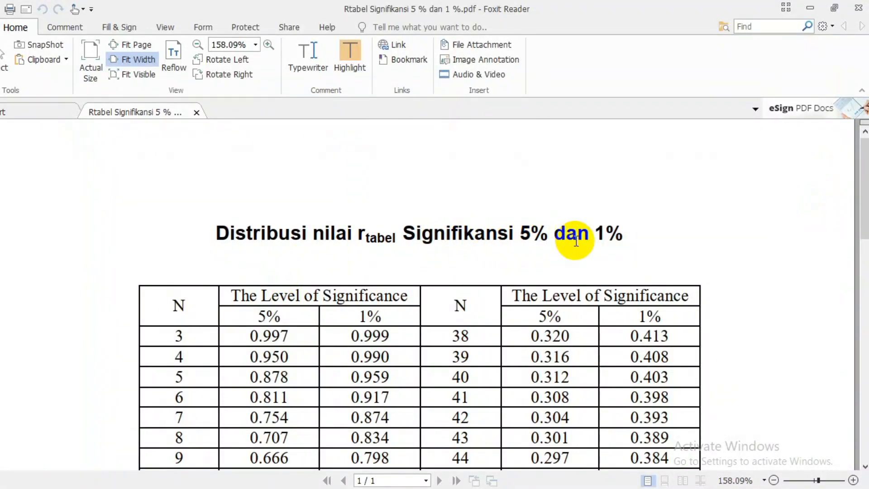
scroll(574, 237, down, 6)
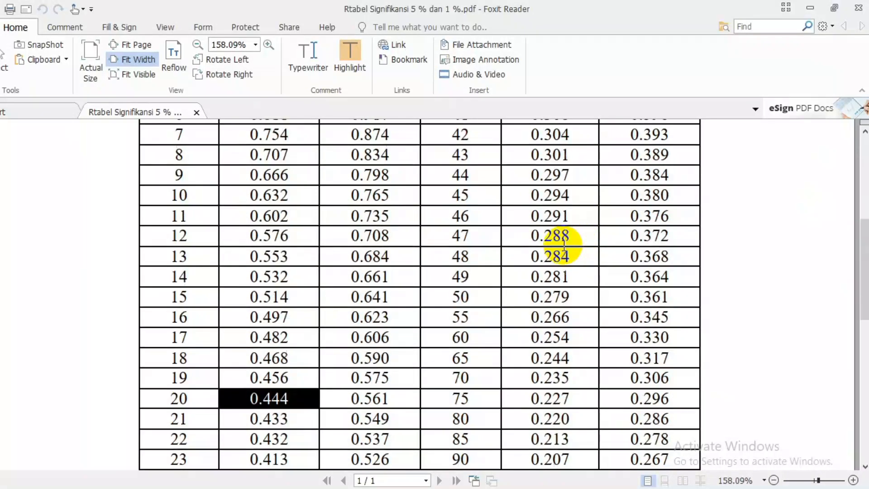
scroll(316, 359, down, 2)
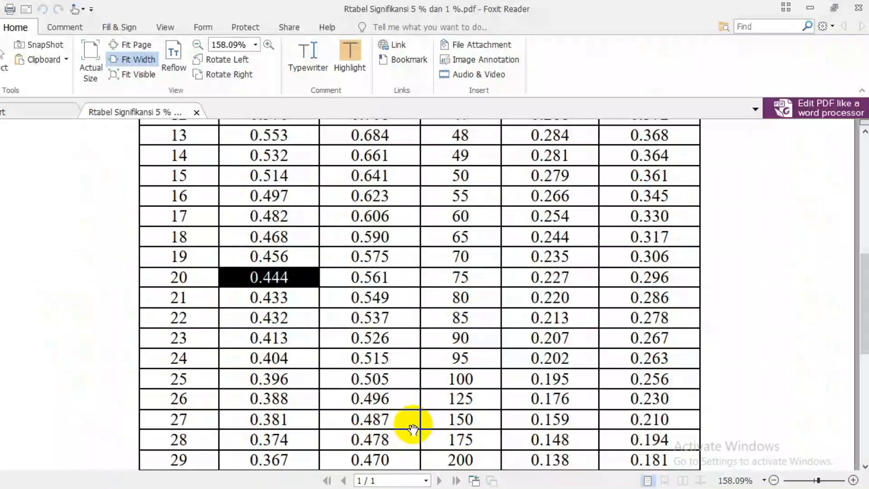
click(464, 488)
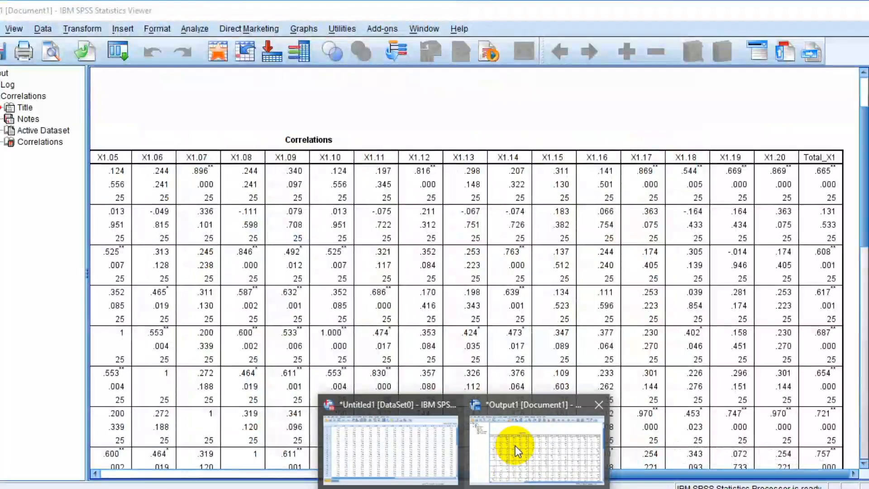
click(511, 448)
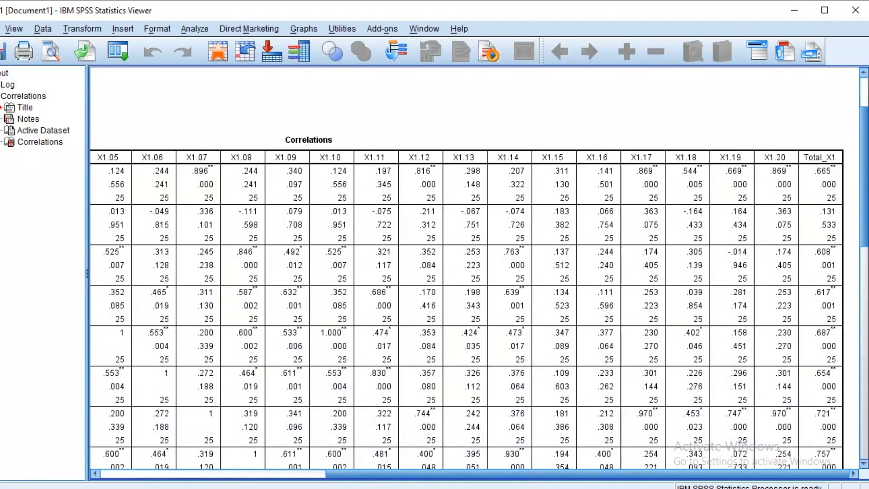
Step: Check every item's Pearson correlation and significance in the Total_X1 column against the validity criteria in the Notepad notes
click(362, 434)
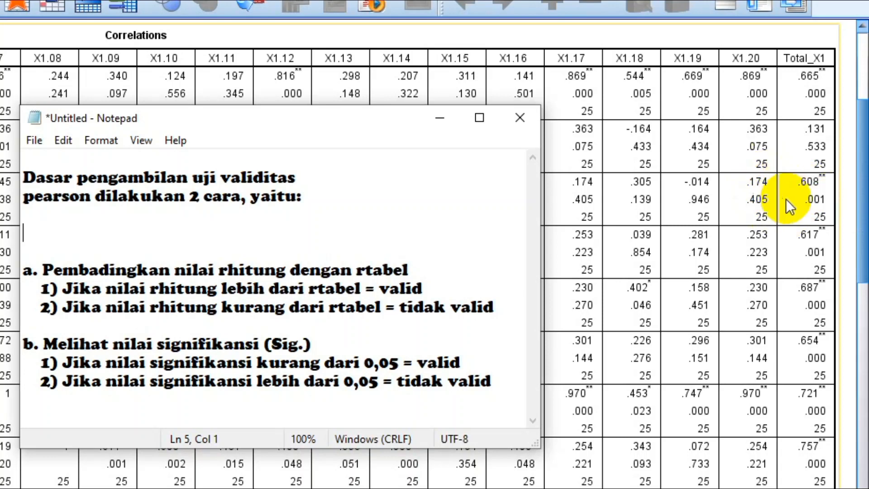
scroll(775, 204, up, 1)
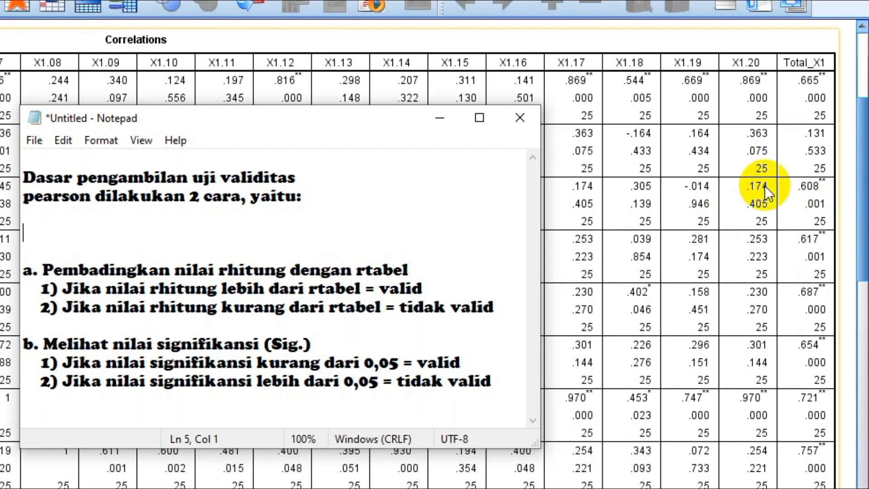
scroll(752, 247, down, 15)
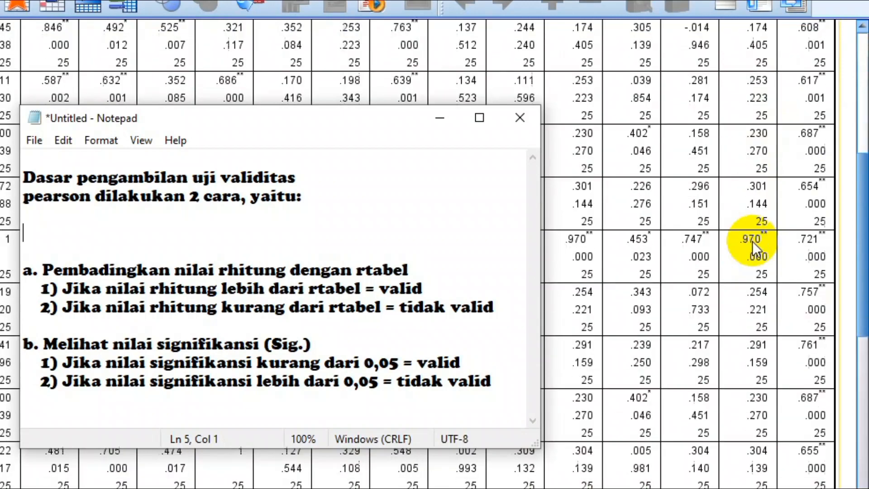
scroll(756, 247, down, 5)
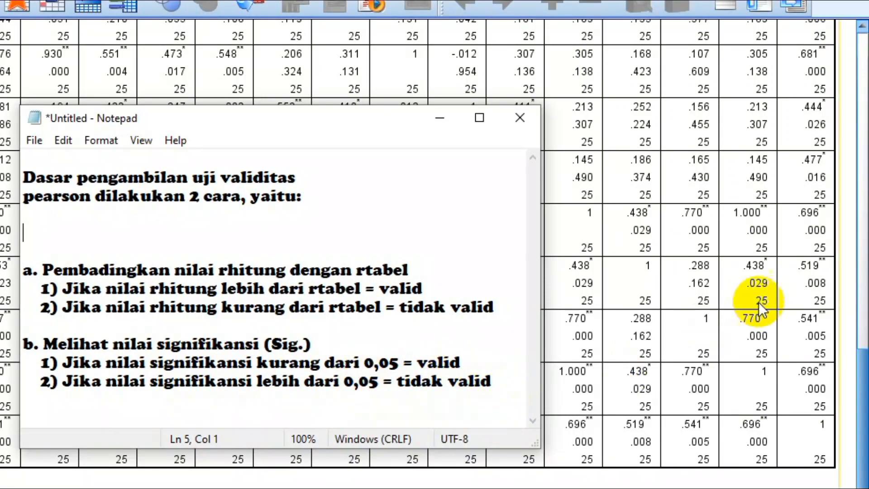
scroll(747, 272, up, 8)
scroll(751, 308, up, 5)
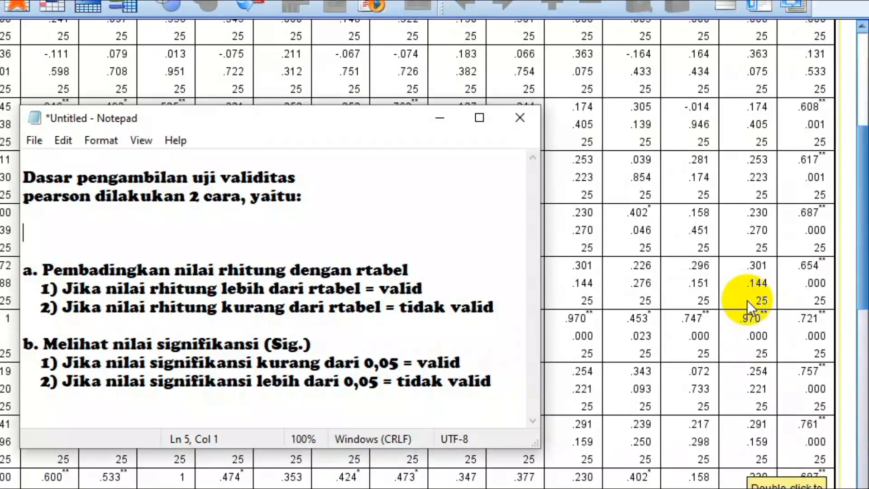
scroll(751, 308, down, 2)
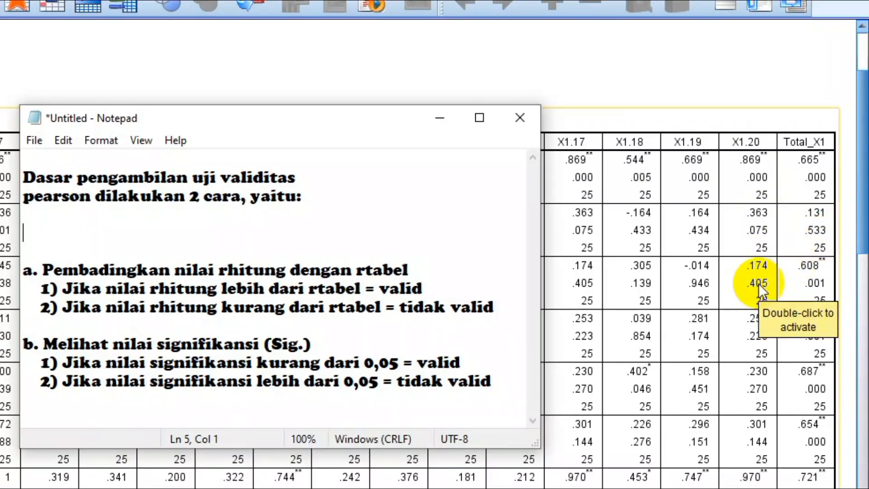
scroll(758, 283, down, 4)
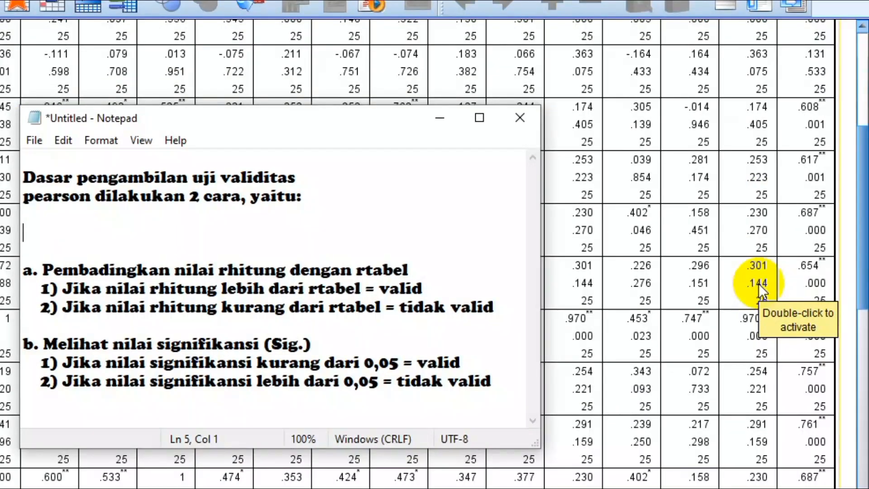
scroll(758, 283, down, 5)
scroll(759, 288, down, 7)
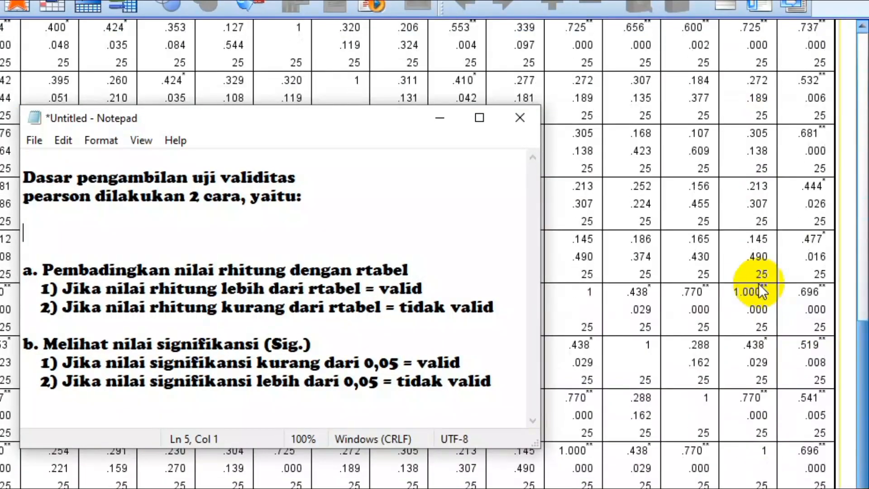
scroll(760, 288, down, 2)
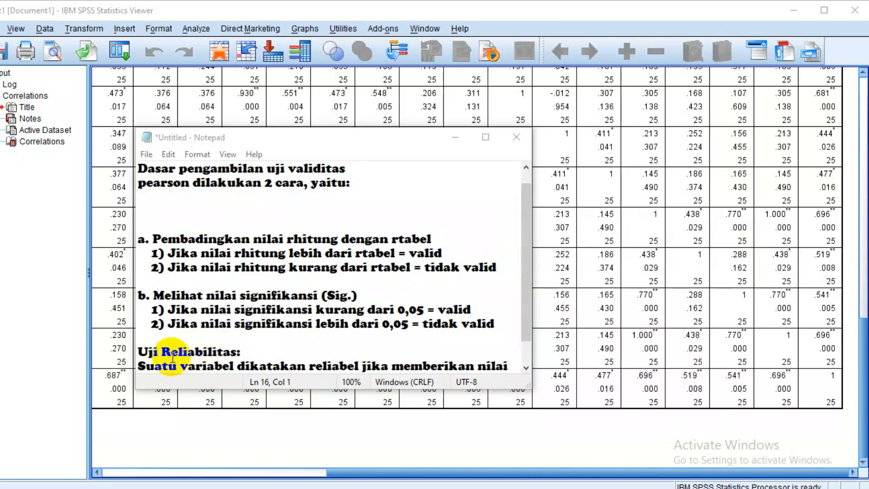
Step: Read the Uji Reliabilitas criterion at the end of the Notepad notes and minimize the notes
drag(162, 353, 181, 358)
scroll(232, 330, down, 1)
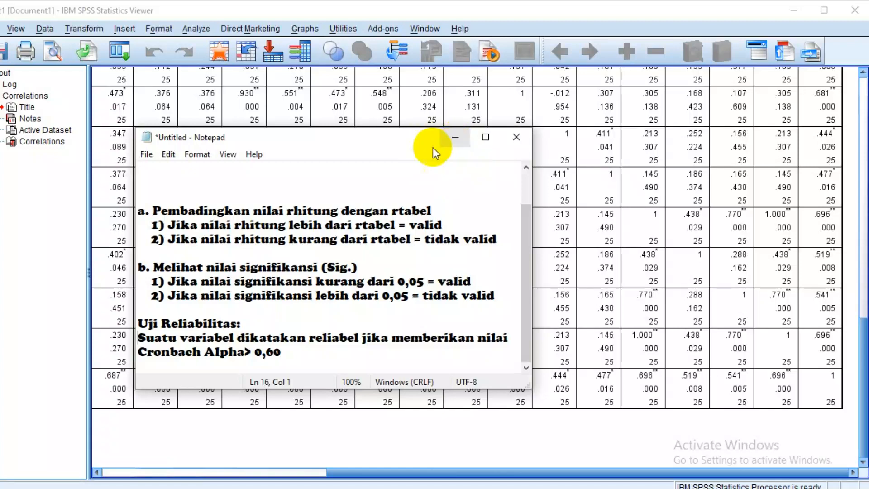
click(450, 139)
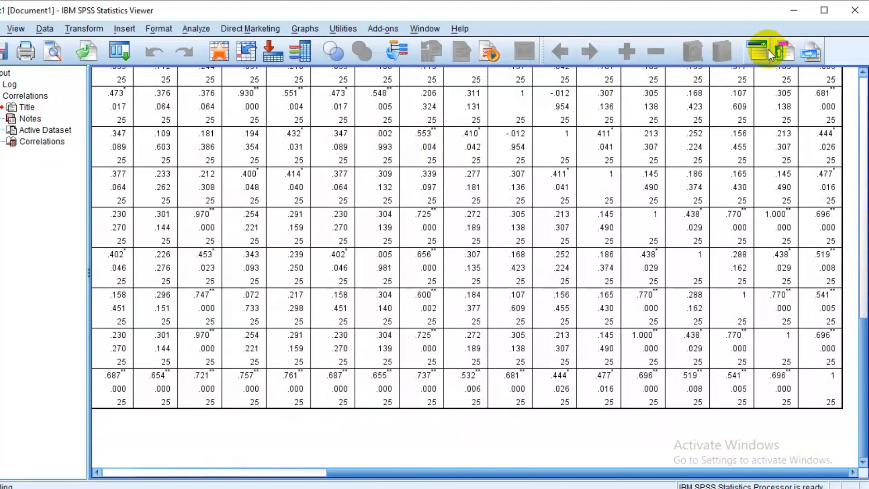
Step: Switch to the SPSS Data Editor and set up a Reliability Analysis with X1.01 to X1.20 as items, leaving out Total_X1
click(787, 10)
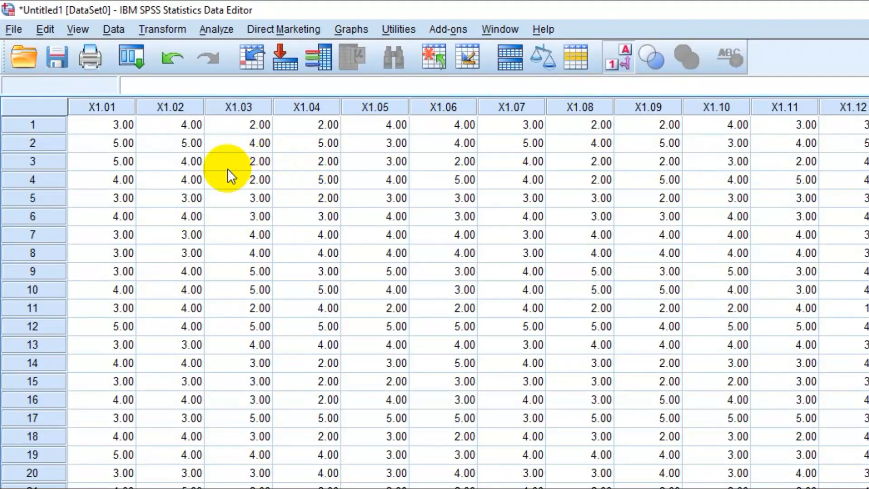
click(225, 31)
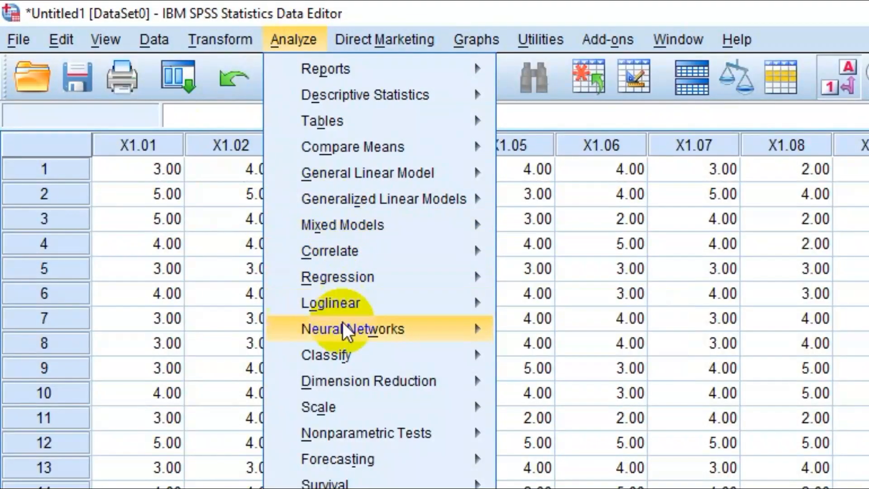
mouse_move(370, 408)
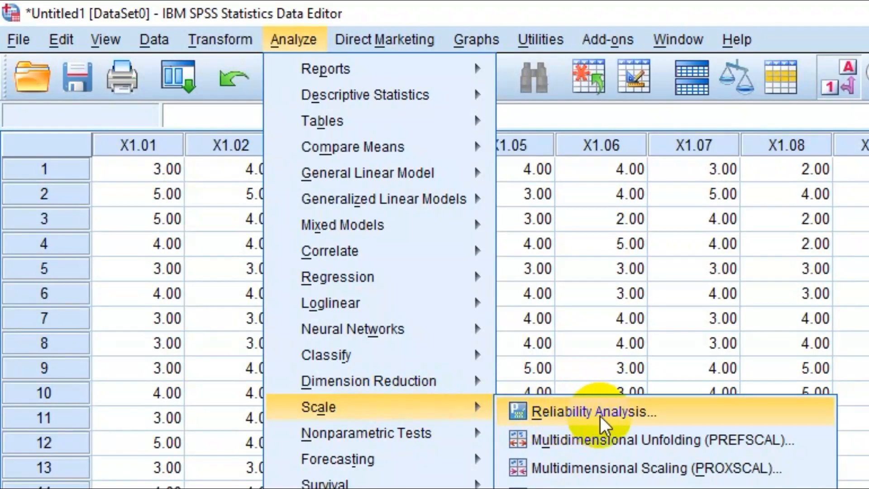
click(593, 413)
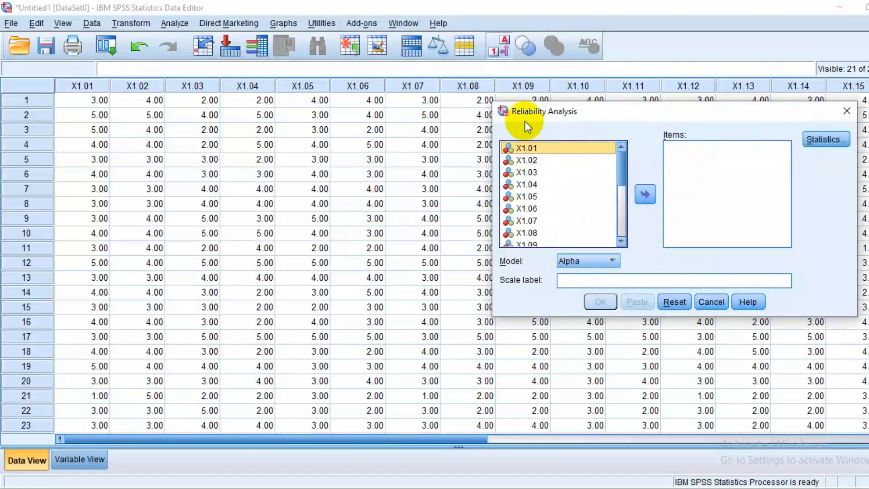
drag(560, 117, 302, 129)
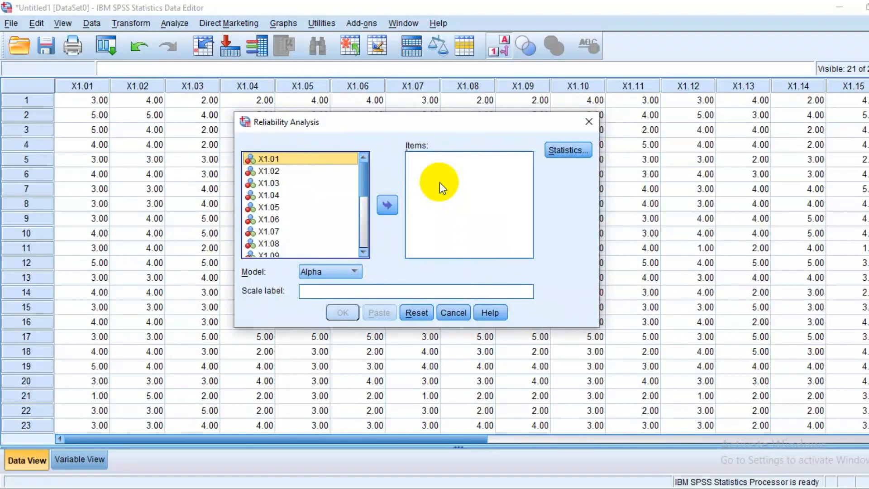
drag(364, 185, 365, 241)
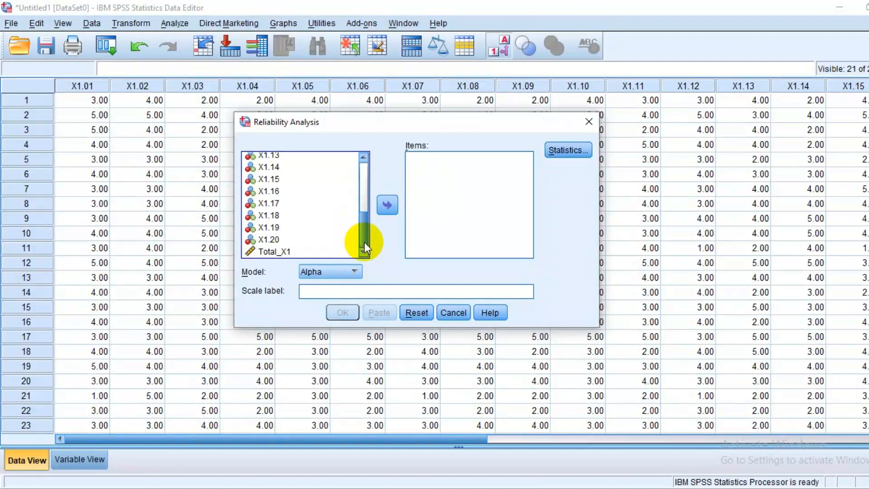
click(275, 241)
shift+click(275, 241)
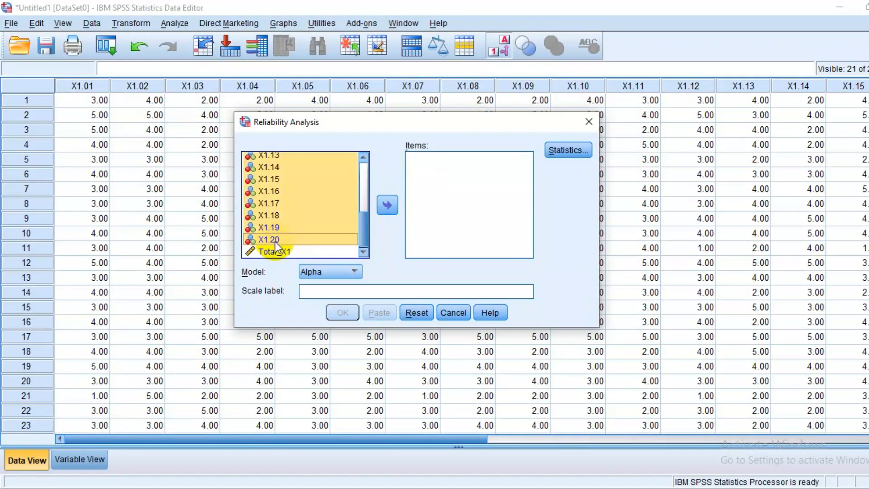
click(385, 211)
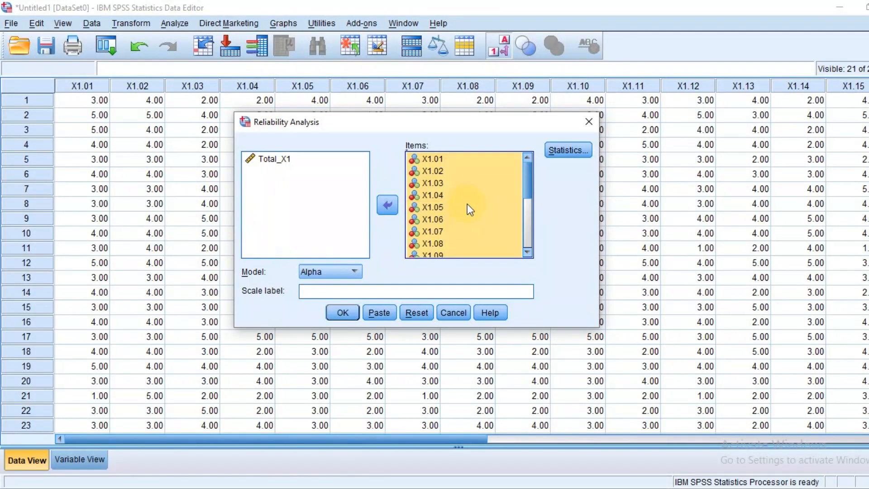
scroll(467, 205, down, 4)
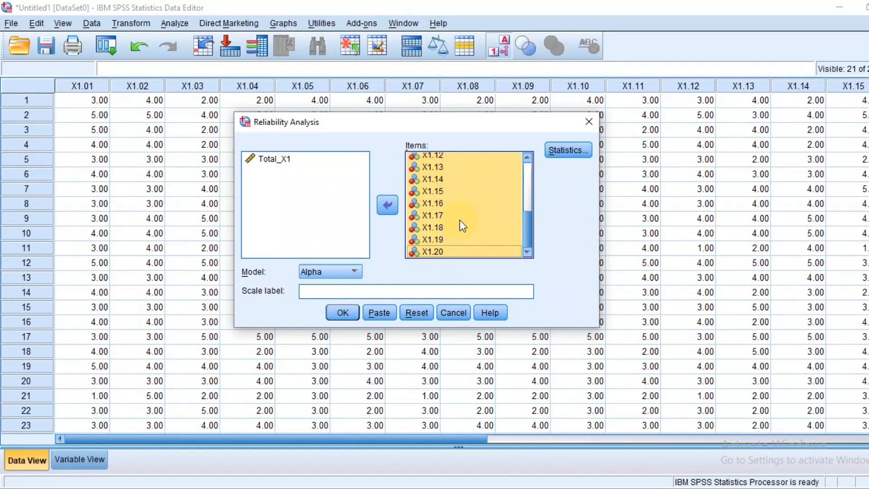
Step: Request the Scale if item deleted descriptives and run the reliability analysis with the Alpha model
click(547, 155)
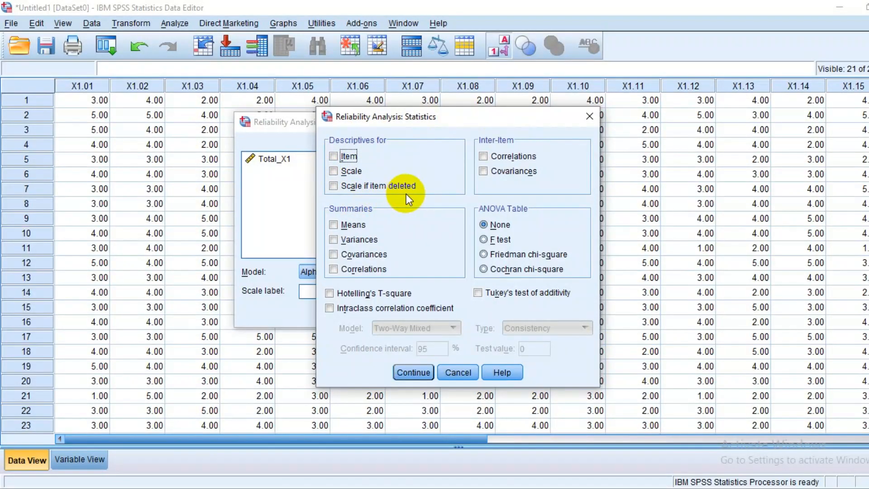
click(338, 189)
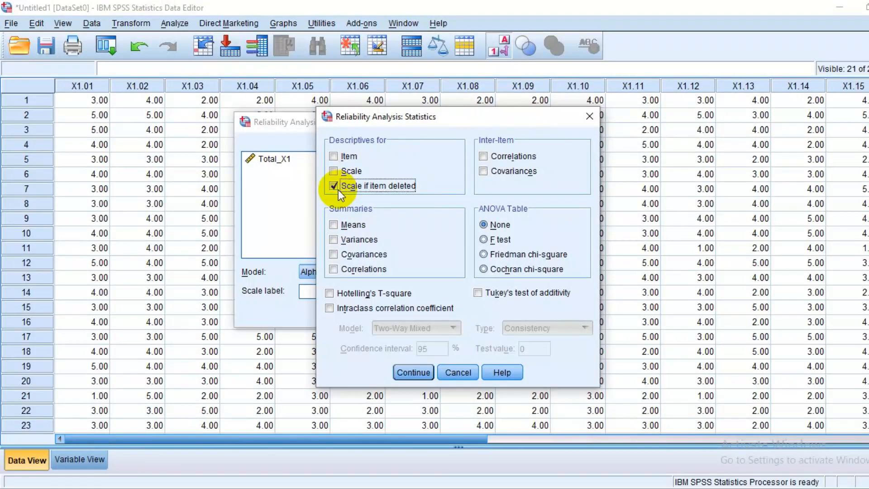
click(414, 373)
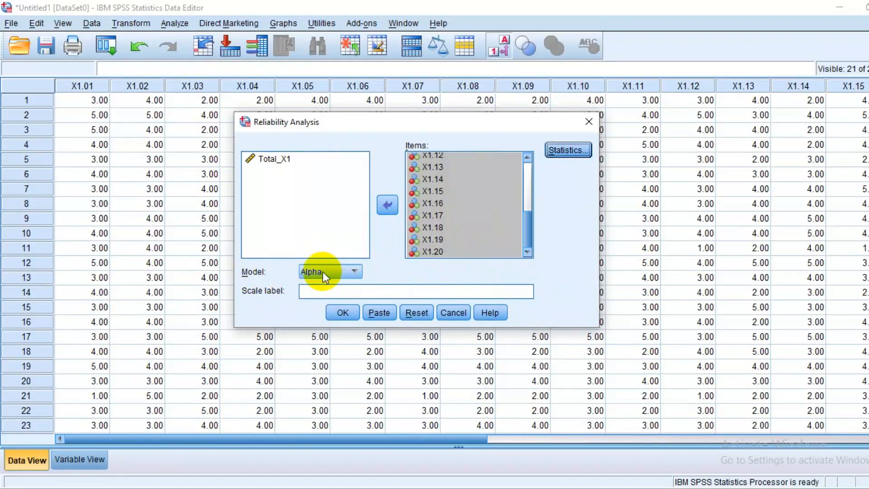
click(342, 312)
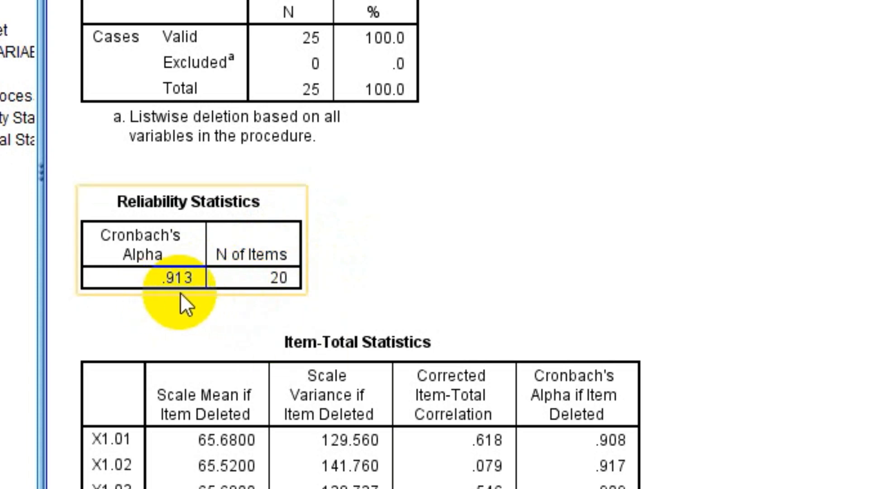
Step: Compare the Cronbach's Alpha in the Reliability Statistics table with the 0,60 criterion in the Notepad notes
key(alt+Tab)
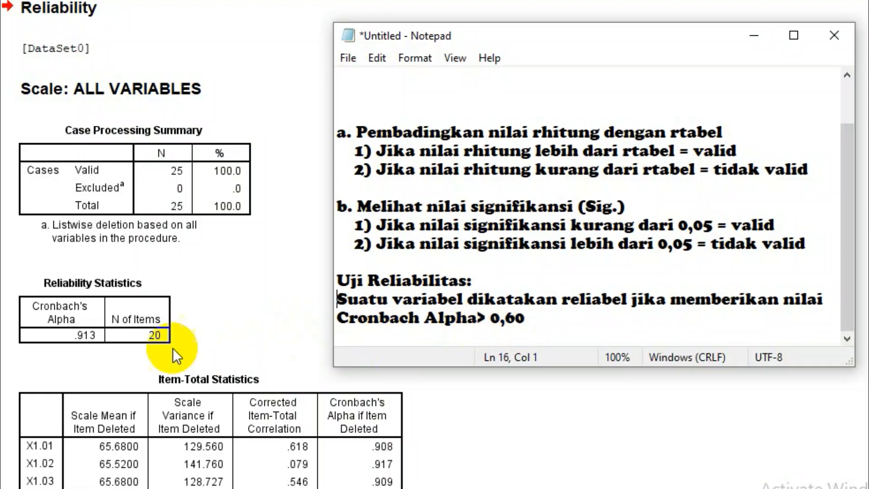
click(90, 335)
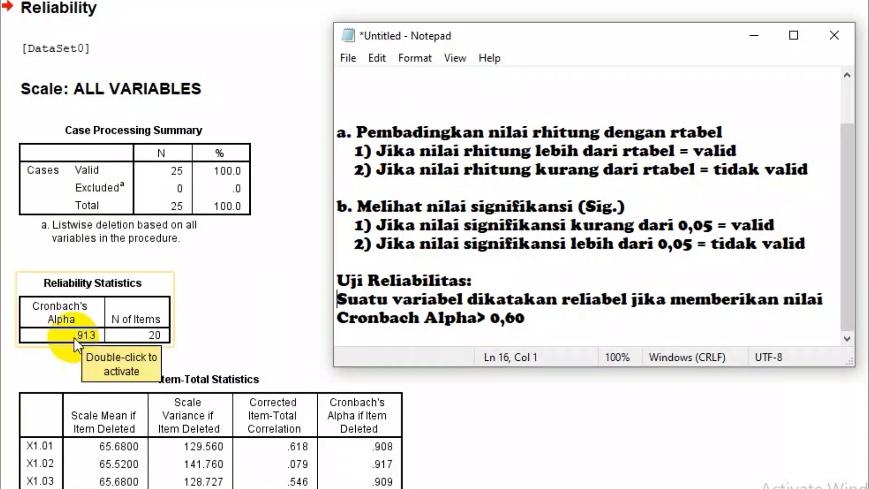
click(180, 290)
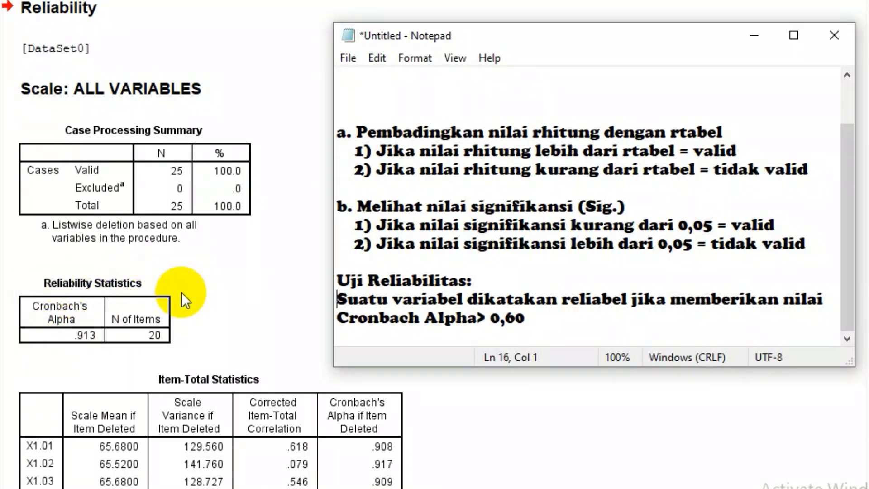